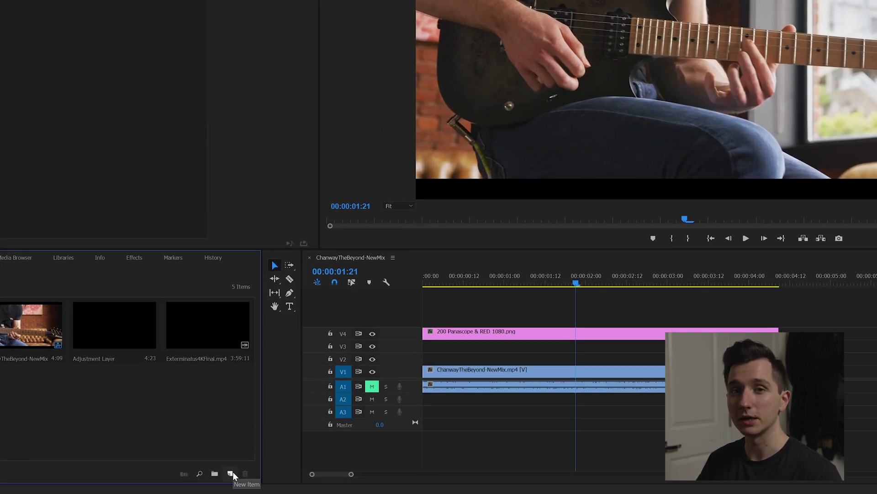
Create a 1920 × 1080 adjustment layer, place it on V2 above the guitar clip and trim it to the clip's end
{"action": "left_click", "coordinate": [241, 472]}
{"action": "left_click", "coordinate": [260, 386]}
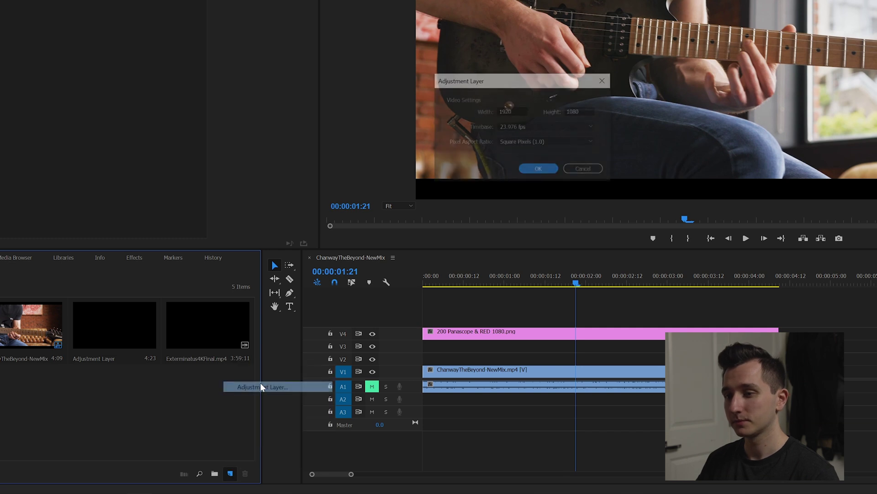
{"action": "left_click", "coordinate": [538, 169]}
{"action": "left_click_drag", "start_coordinate": [32, 401], "coordinate": [427, 361]}
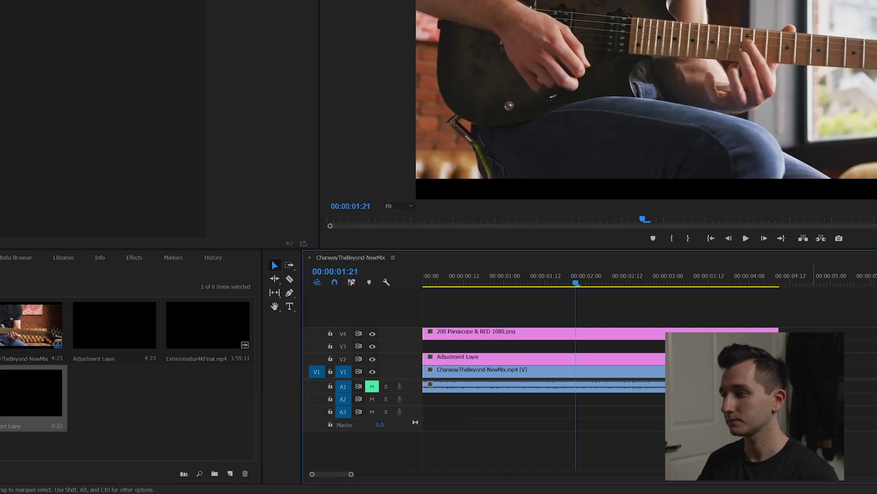
{"action": "left_click_drag", "start_coordinate": [827, 360], "coordinate": [780, 360]}
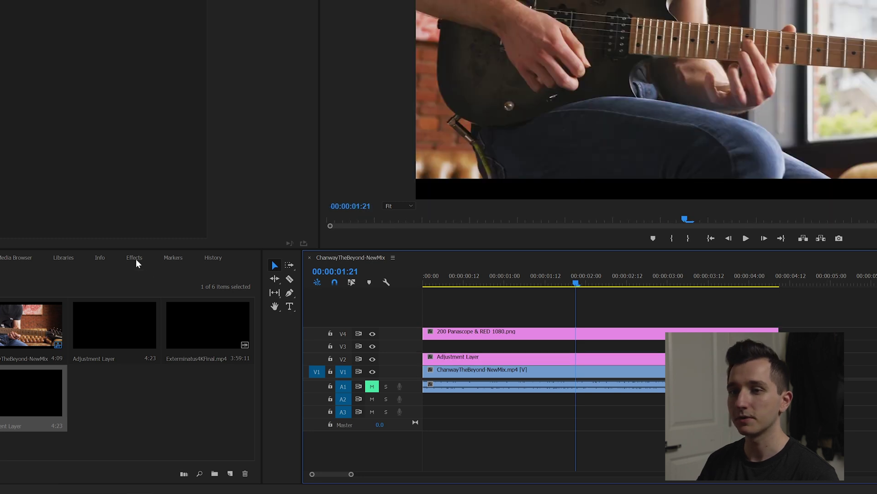
Find the Lumetri Color effect and apply it to the adjustment layer on V2
{"action": "left_click", "coordinate": [134, 258]}
{"action": "left_click", "coordinate": [109, 219]}
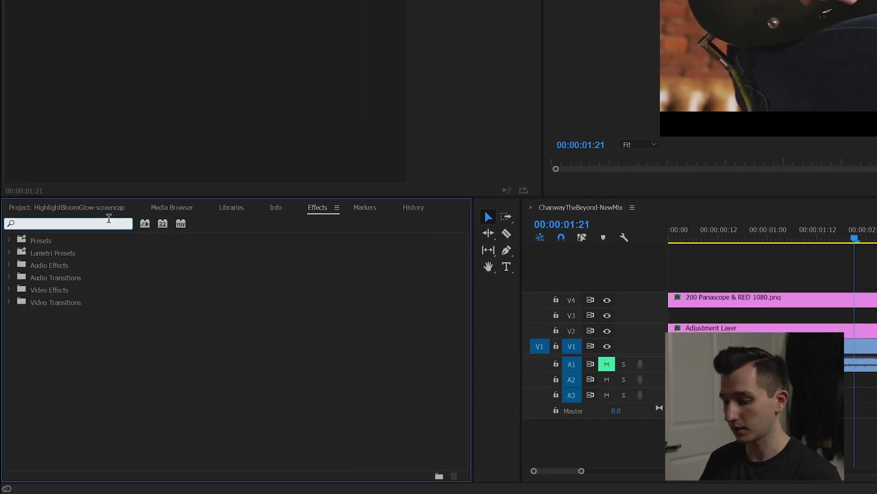
{"action": "type", "text": "lumetri color"}
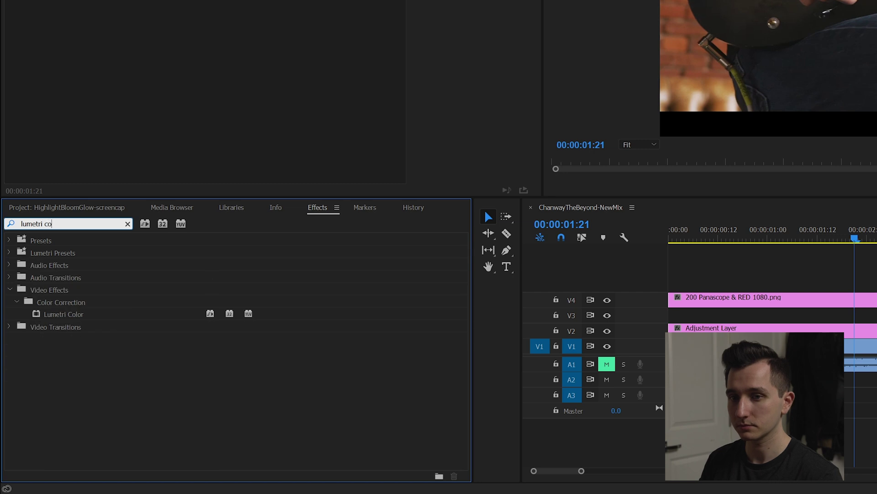
{"action": "left_click_drag", "start_coordinate": [69, 314], "coordinate": [819, 331]}
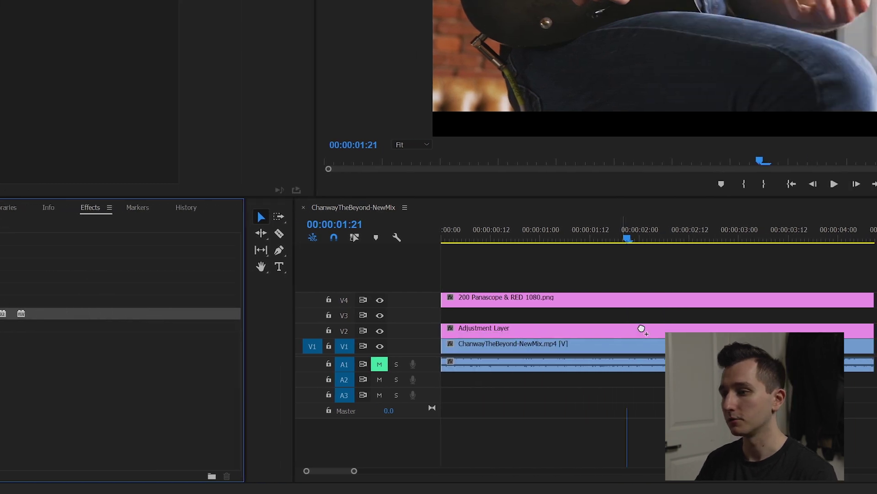
{"action": "left_click_drag", "start_coordinate": [550, 331], "coordinate": [551, 332]}
{"action": "left_click", "coordinate": [552, 332]}
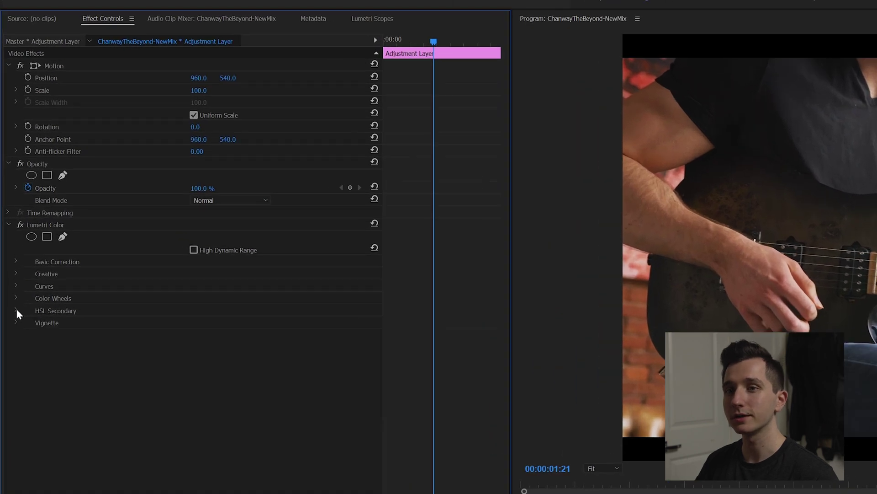
Expand HSL Secondary in Lumetri Color and disable the hue and saturation ranges of the key
{"action": "left_click", "coordinate": [16, 311]}
{"action": "scroll", "coordinate": [14, 345], "scroll_direction": "down", "scroll_amount": 3}
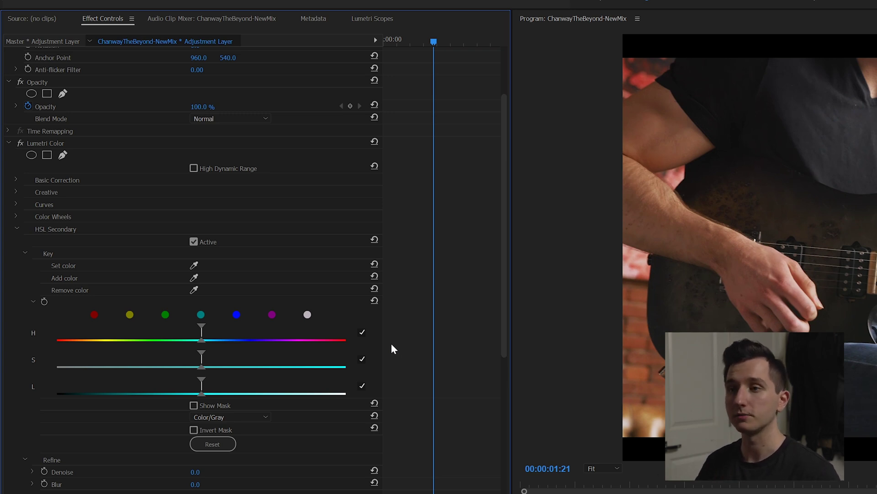
{"action": "left_click", "coordinate": [362, 331]}
{"action": "left_click", "coordinate": [363, 358]}
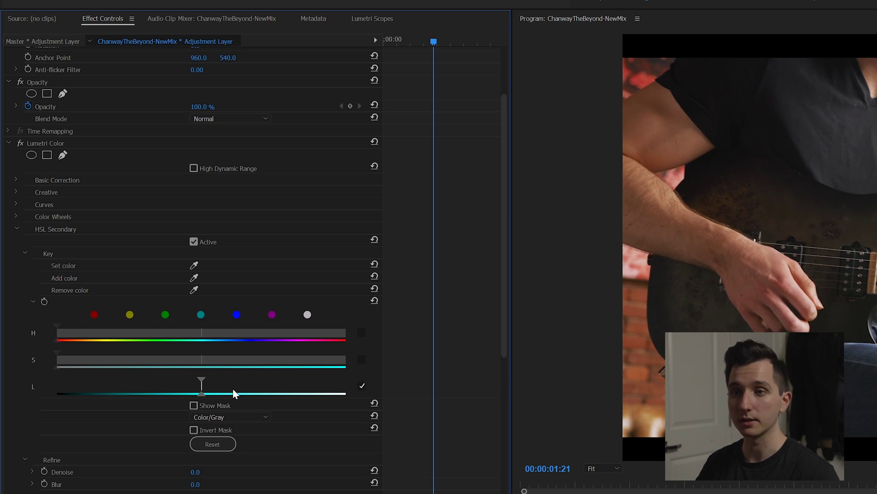
Restrict the key's luminance range to the brightest highlights with a soft falloff, and preview the mask briefly
{"action": "left_click_drag", "start_coordinate": [202, 383], "coordinate": [192, 388]}
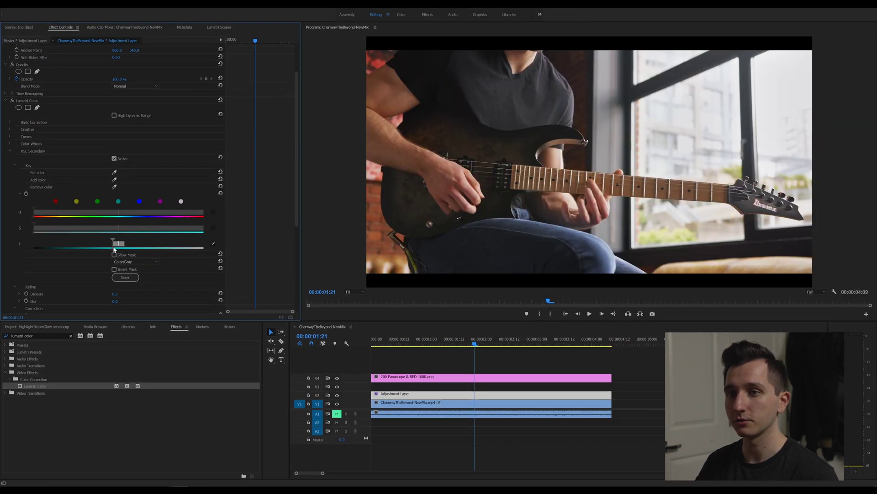
{"action": "left_click_drag", "start_coordinate": [114, 249], "coordinate": [193, 247]}
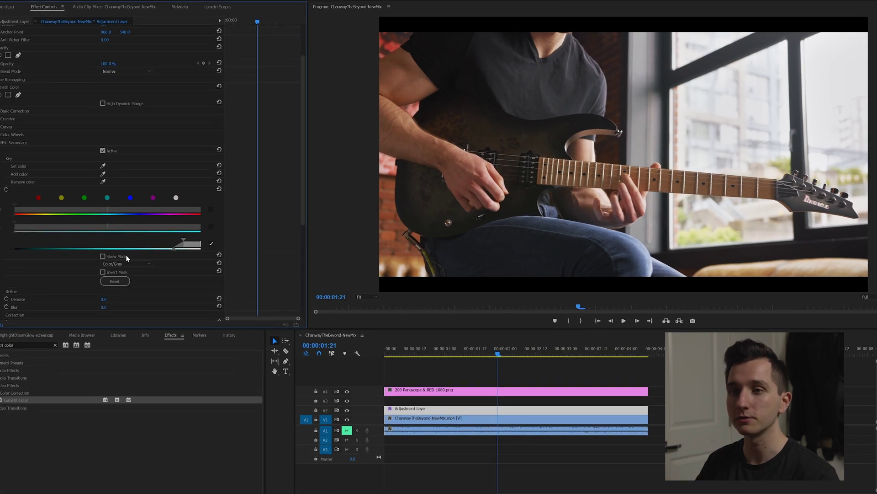
{"action": "left_click", "coordinate": [124, 255]}
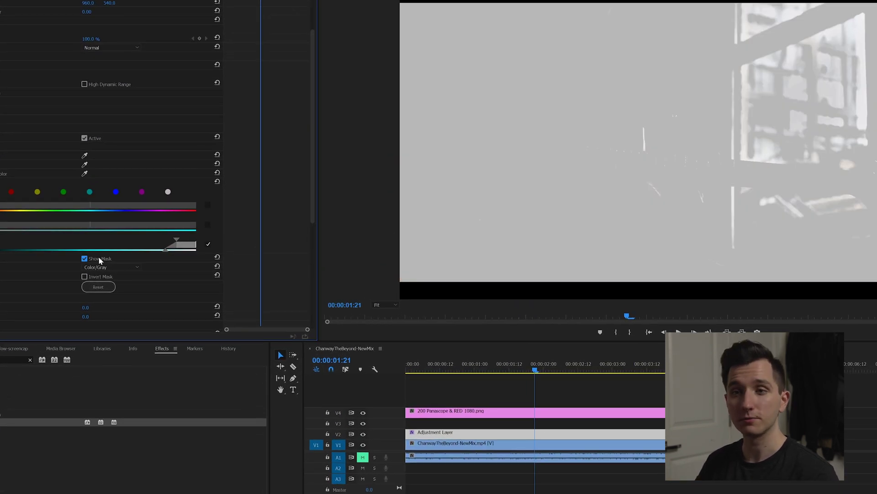
{"action": "left_click", "coordinate": [100, 260]}
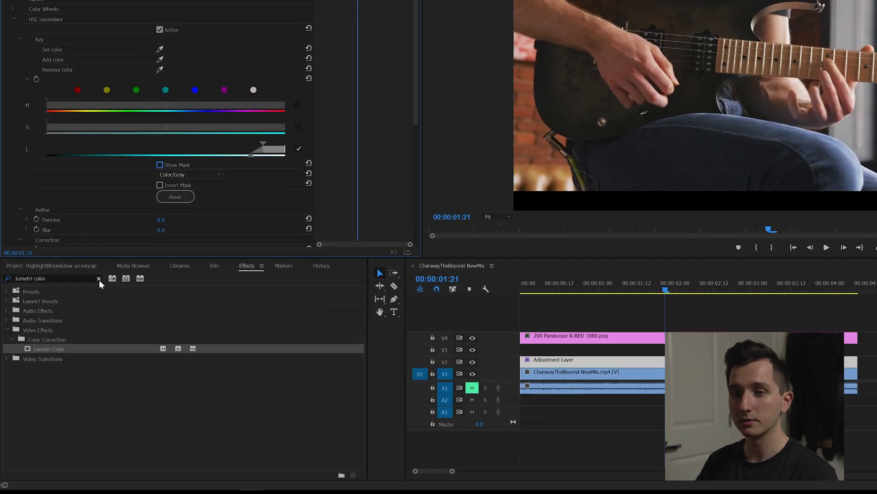
Search the effects for blur and apply Gaussian Blur to the adjustment layer
{"action": "left_click", "coordinate": [99, 278]}
{"action": "type", "text": "blur"}
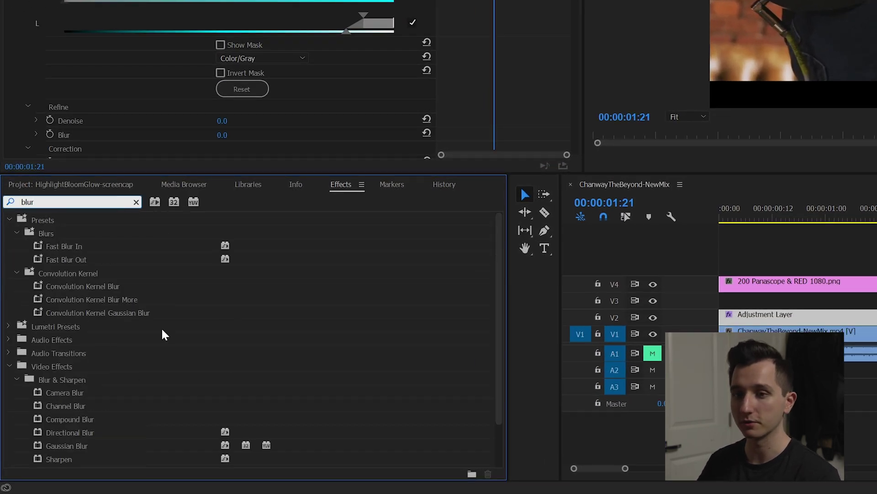
{"action": "scroll", "coordinate": [173, 327], "scroll_direction": "down", "scroll_amount": 2}
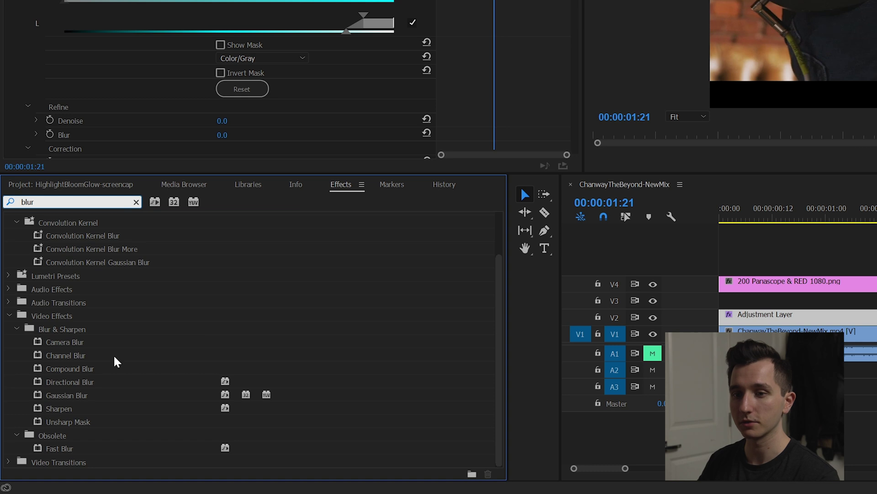
{"action": "left_click", "coordinate": [79, 396]}
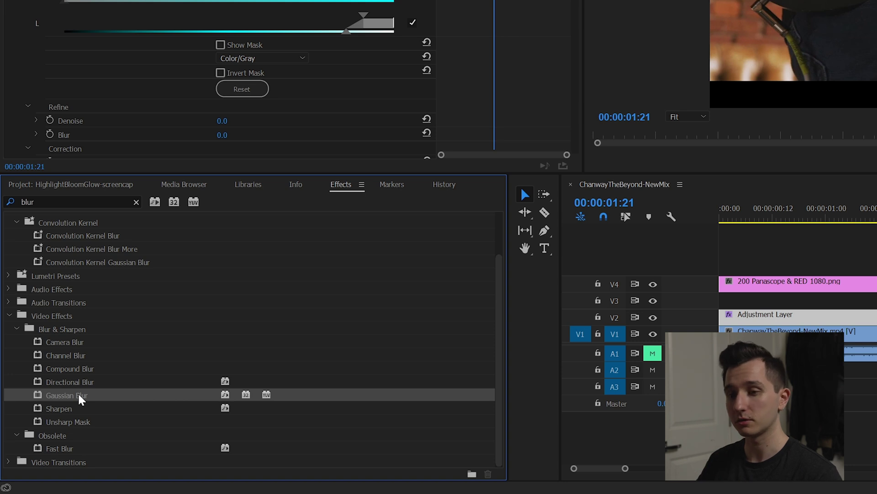
{"action": "left_click", "coordinate": [68, 381]}
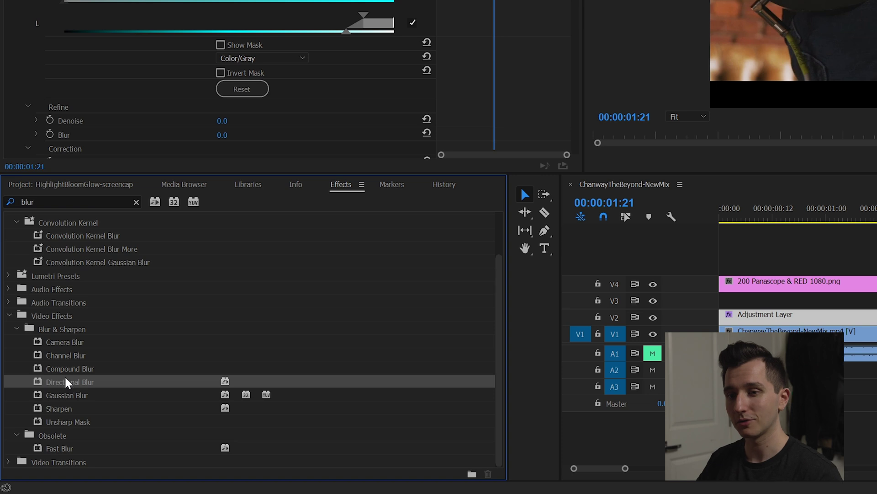
{"action": "left_click_drag", "start_coordinate": [54, 395], "coordinate": [748, 314]}
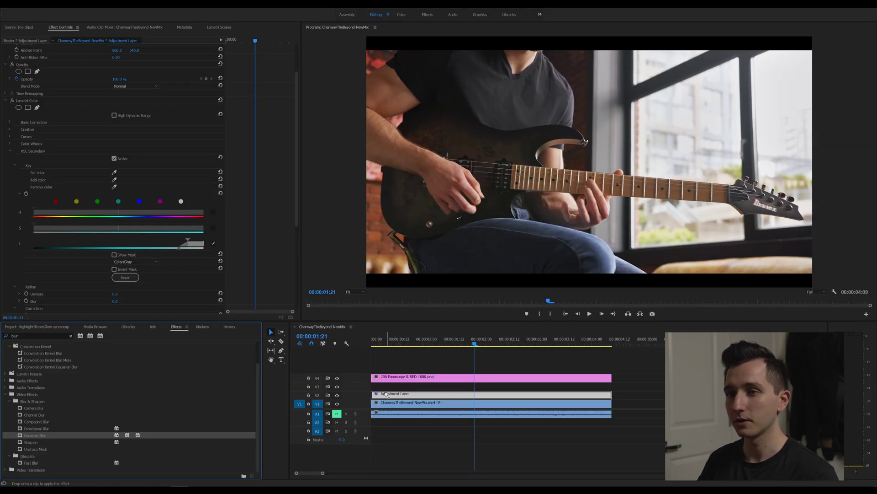
{"action": "left_click_drag", "start_coordinate": [386, 394], "coordinate": [386, 394]}
Increase the Gaussian Blur's blurriness on the adjustment layer to about 114
{"action": "scroll", "coordinate": [259, 227], "scroll_direction": "down", "scroll_amount": 5}
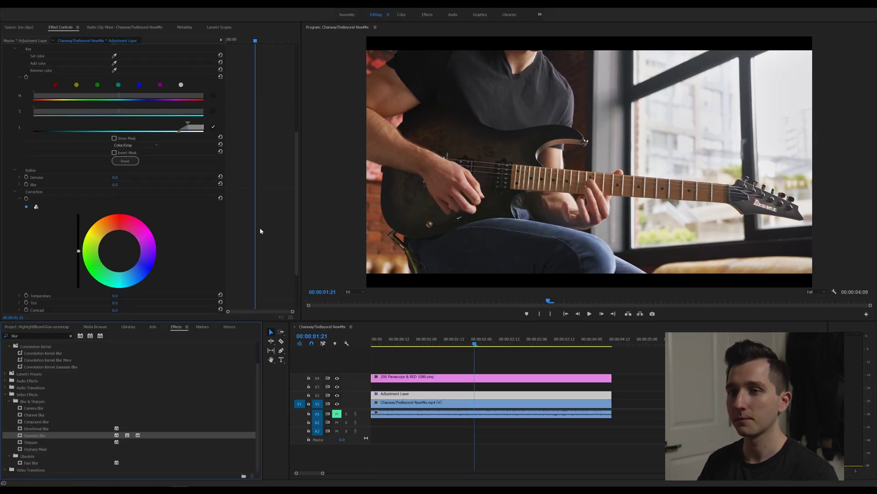
{"action": "left_click", "coordinate": [114, 288]}
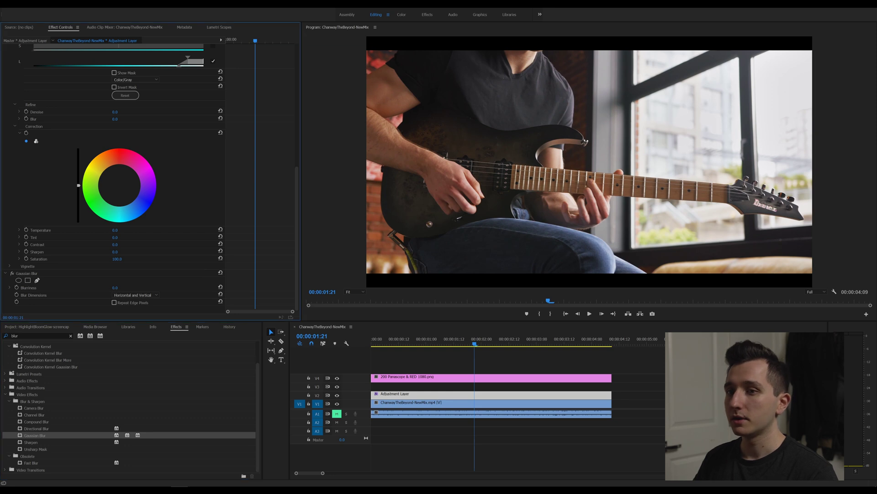
{"action": "type", "text": "58"}
{"action": "key", "text": "Return"}
{"action": "left_click_drag", "start_coordinate": [115, 288], "coordinate": [125, 288]}
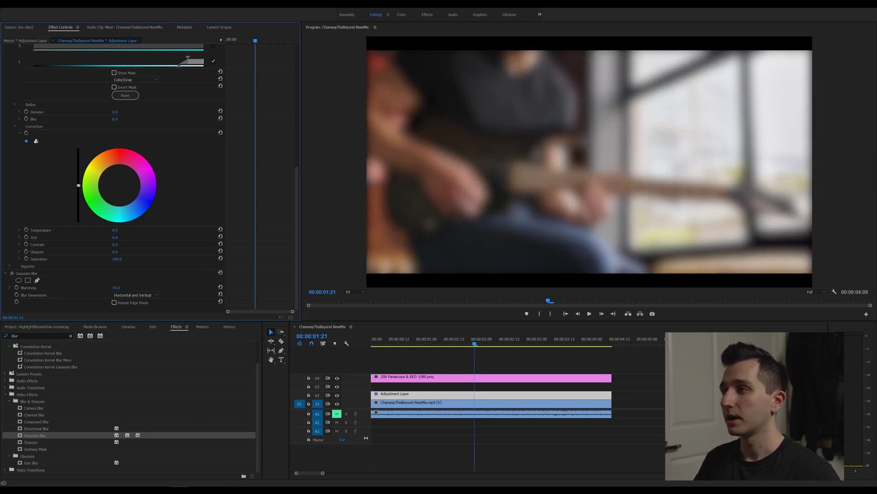
{"action": "left_click_drag", "start_coordinate": [116, 288], "coordinate": [135, 288]}
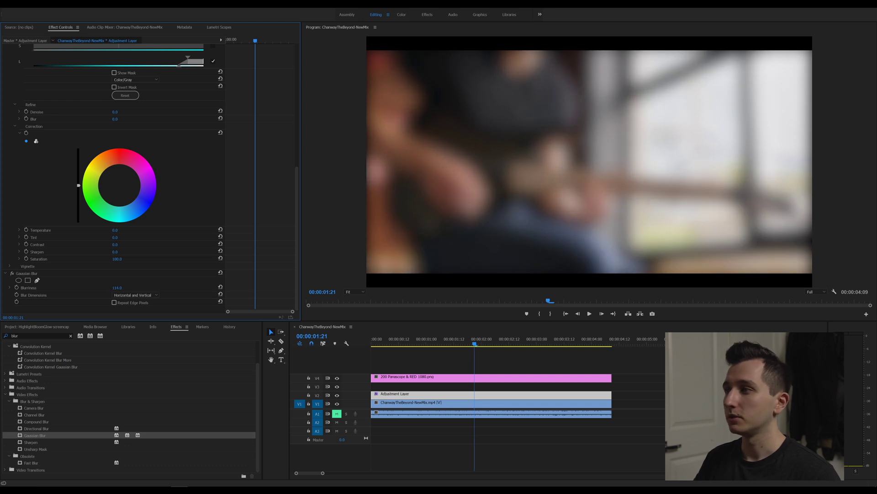
Turn off opacity keyframing on the adjustment layer and set its blend mode to Lighten
{"action": "left_click_drag", "start_coordinate": [297, 241], "coordinate": [291, 86]}
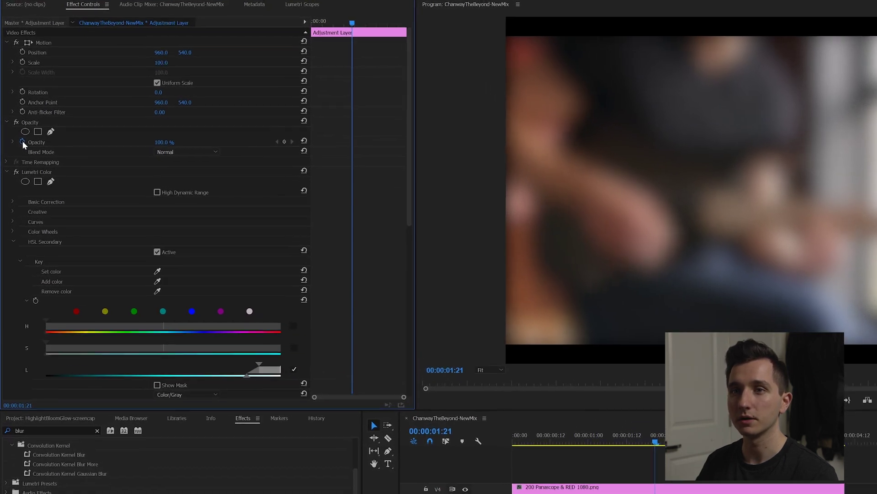
{"action": "left_click", "coordinate": [23, 142]}
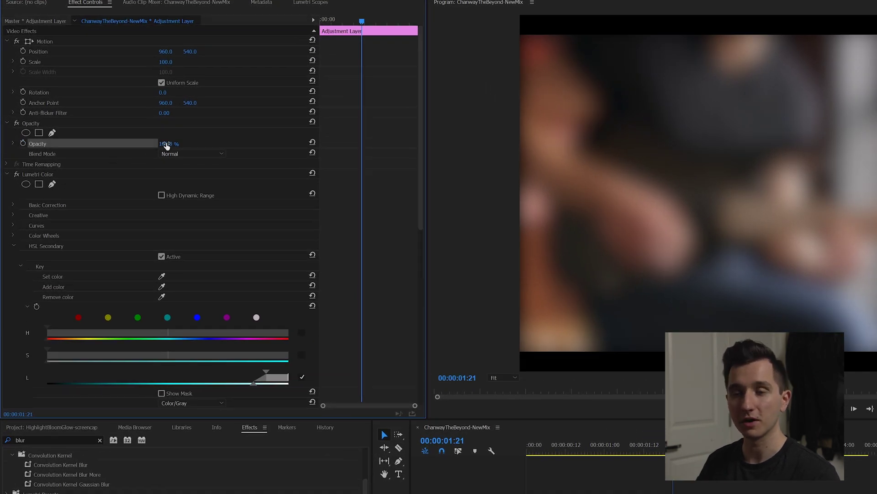
{"action": "left_click", "coordinate": [187, 154]}
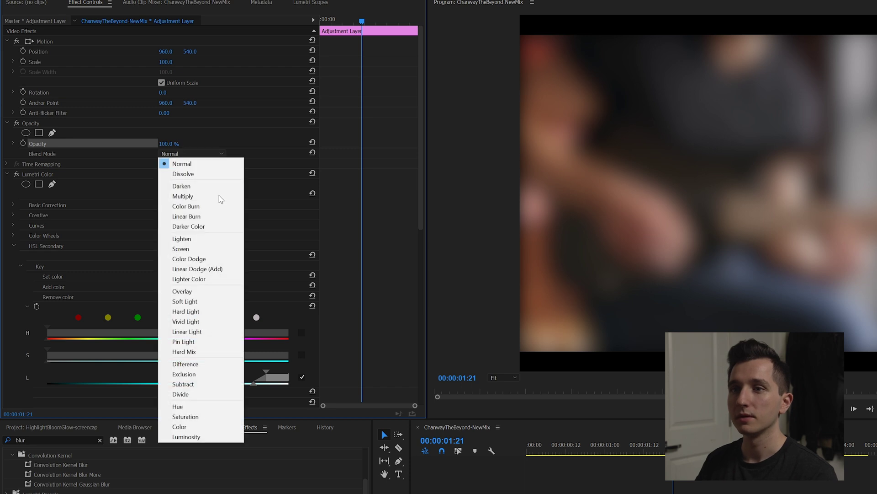
{"action": "left_click", "coordinate": [217, 240]}
{"action": "scroll", "coordinate": [369, 254], "scroll_direction": "down", "scroll_amount": 1}
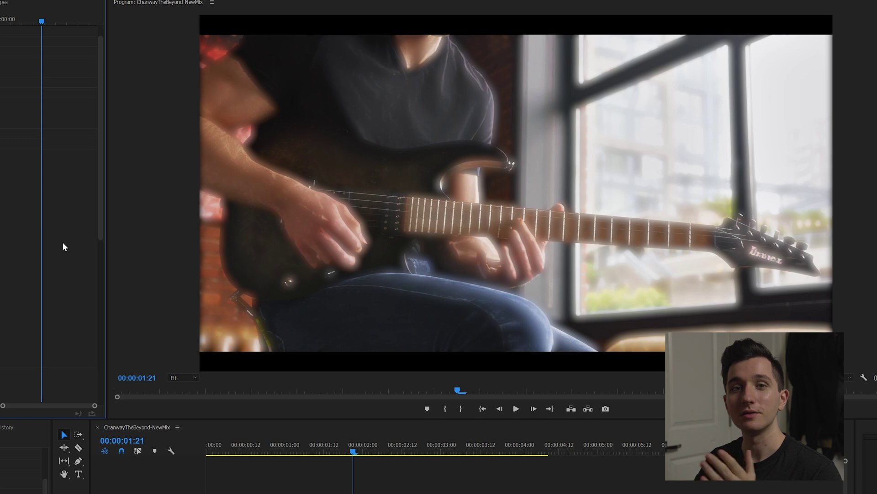
Set the adjustment layer's opacity to 20%
{"action": "scroll", "coordinate": [60, 237], "scroll_direction": "down", "scroll_amount": 5}
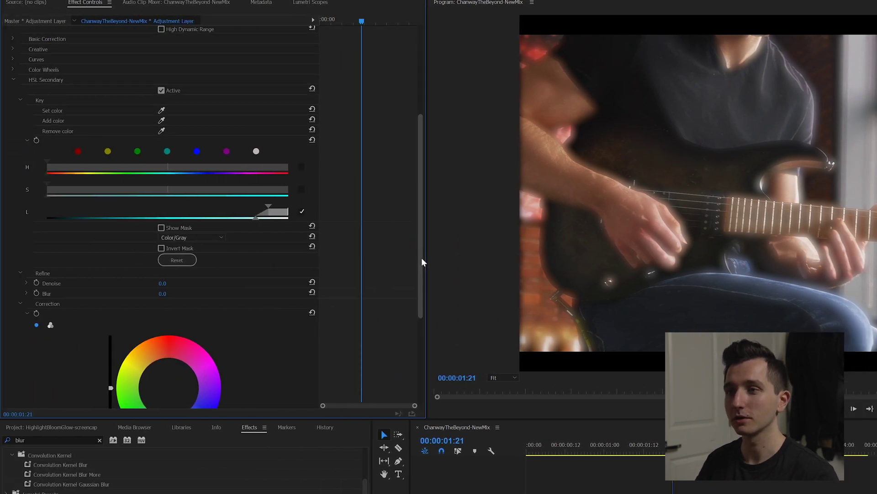
{"action": "left_click_drag", "start_coordinate": [101, 257], "coordinate": [98, 345]}
{"action": "left_click_drag", "start_coordinate": [165, 374], "coordinate": [165, 371]}
{"action": "left_click_drag", "start_coordinate": [419, 293], "coordinate": [405, 121]}
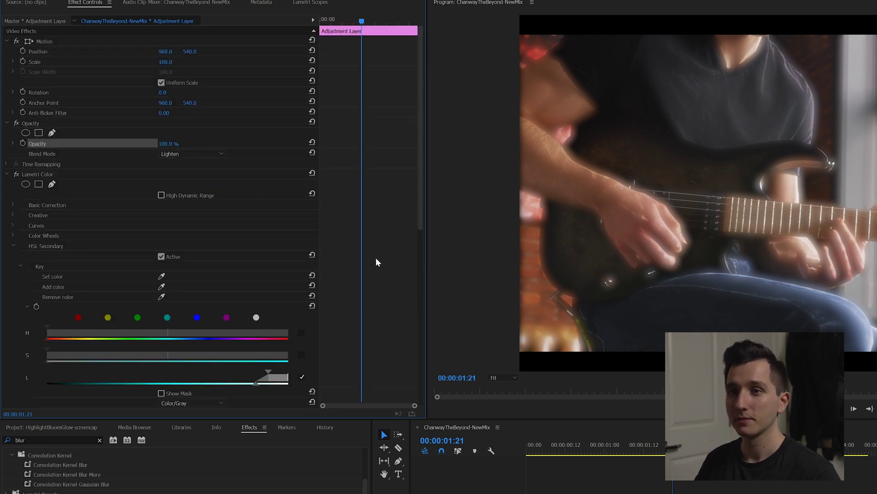
{"action": "scroll", "coordinate": [375, 257], "scroll_direction": "down", "scroll_amount": 5}
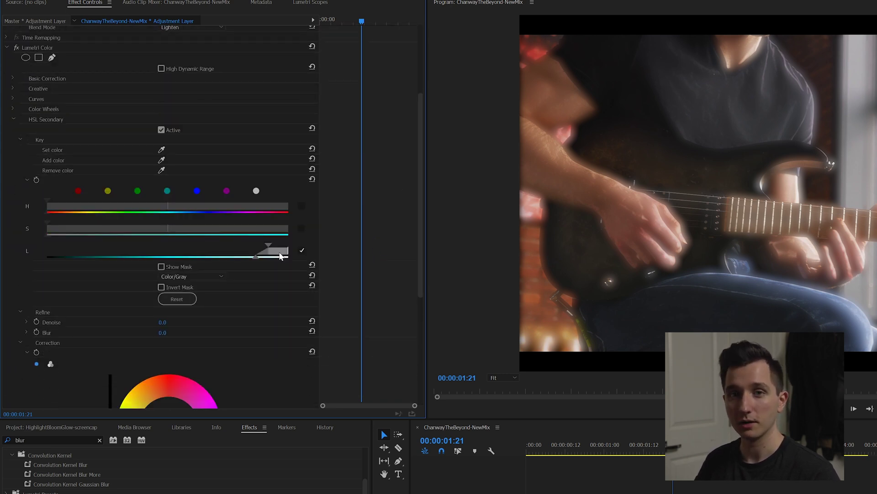
{"action": "scroll", "coordinate": [363, 249], "scroll_direction": "up", "scroll_amount": 5}
{"action": "left_click", "coordinate": [177, 146]}
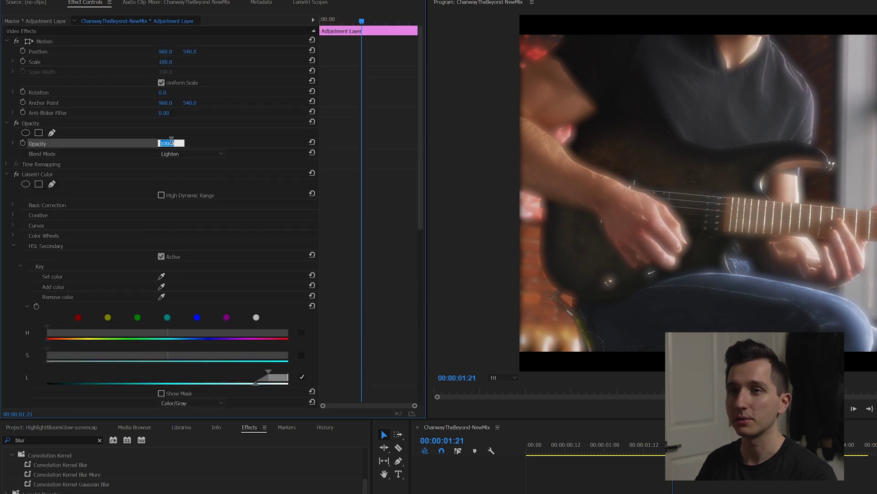
{"action": "type", "text": "20"}
{"action": "key", "text": "Return"}
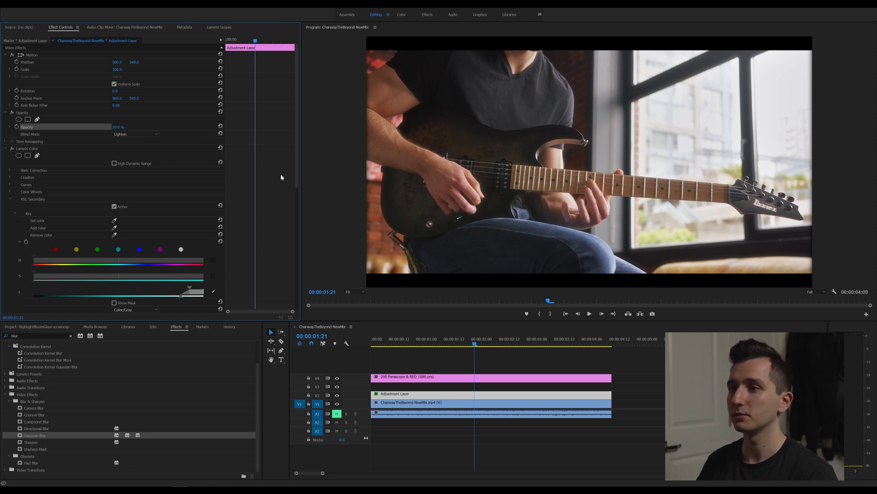
Set the Gaussian Blur's blurriness to 106 and enable Repeat Edge Pixels
{"action": "left_click_drag", "start_coordinate": [299, 172], "coordinate": [299, 292]}
{"action": "mouse_move", "coordinate": [116, 287]}
{"action": "left_mouse_down"}
{"action": "mouse_move", "coordinate": [135, 288]}
{"action": "mouse_move", "coordinate": [118, 287]}
{"action": "left_mouse_up"}
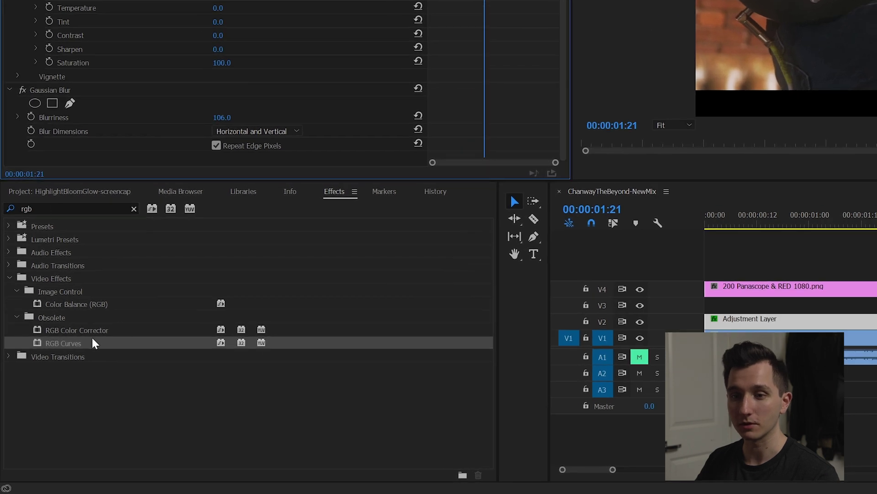
Apply RGB Curves to the adjustment layer and bend the lower part of the Master curve upward to brighten the glow
{"action": "left_click_drag", "start_coordinate": [91, 344], "coordinate": [859, 320]}
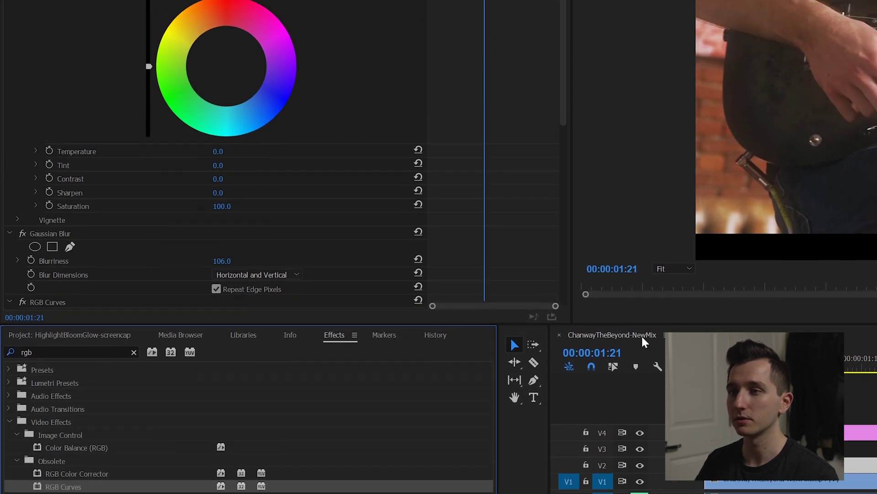
{"action": "scroll", "coordinate": [512, 151], "scroll_direction": "down", "scroll_amount": 10}
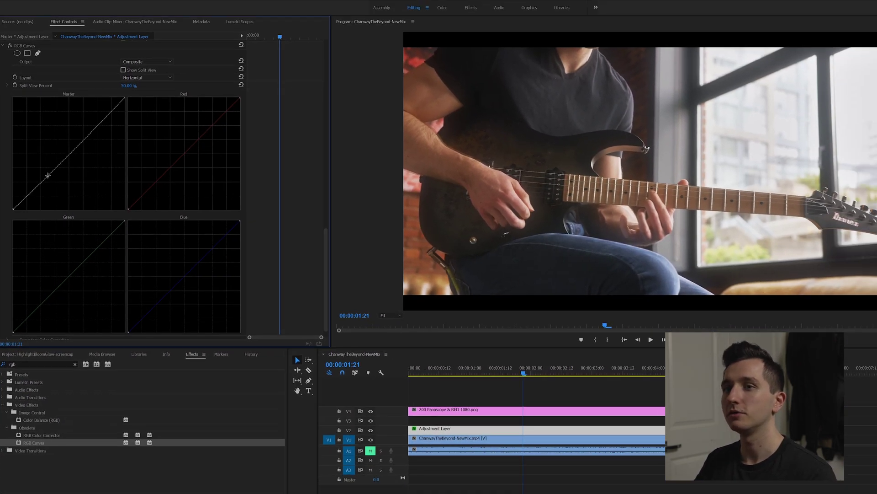
{"action": "mouse_move", "coordinate": [47, 176]}
{"action": "left_mouse_down"}
{"action": "mouse_move", "coordinate": [67, 193]}
{"action": "mouse_move", "coordinate": [45, 172]}
{"action": "left_mouse_up"}
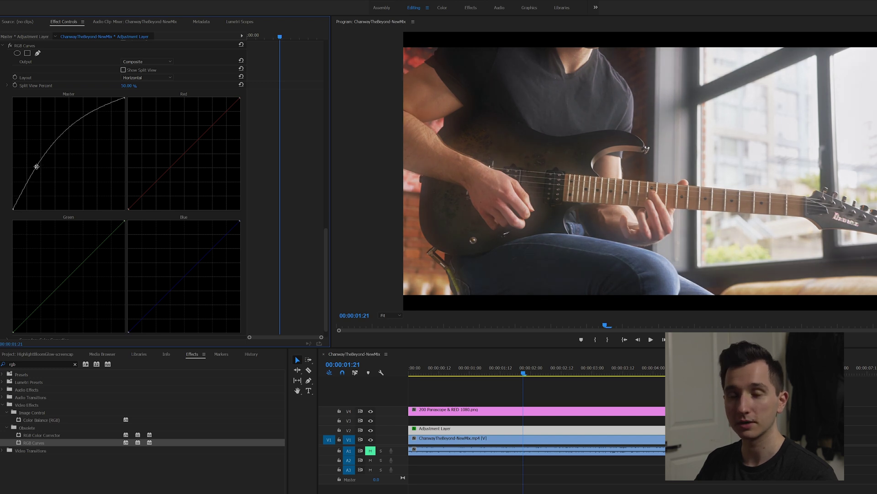
Shape the Master curve of RGB Curves into an S-curve, lowering the shadows and raising the highlights
{"action": "left_click_drag", "start_coordinate": [38, 167], "coordinate": [55, 185]}
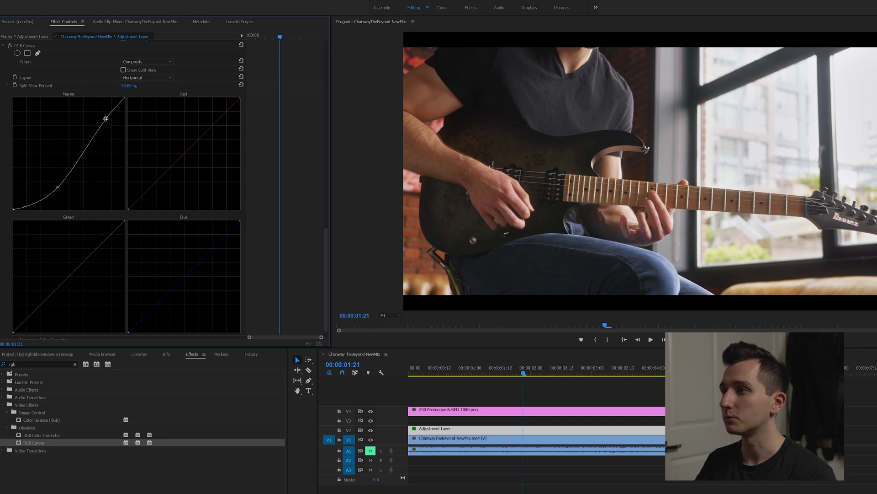
{"action": "mouse_move", "coordinate": [95, 112]}
{"action": "left_mouse_down"}
{"action": "mouse_move", "coordinate": [114, 123]}
{"action": "mouse_move", "coordinate": [95, 113]}
{"action": "left_mouse_up"}
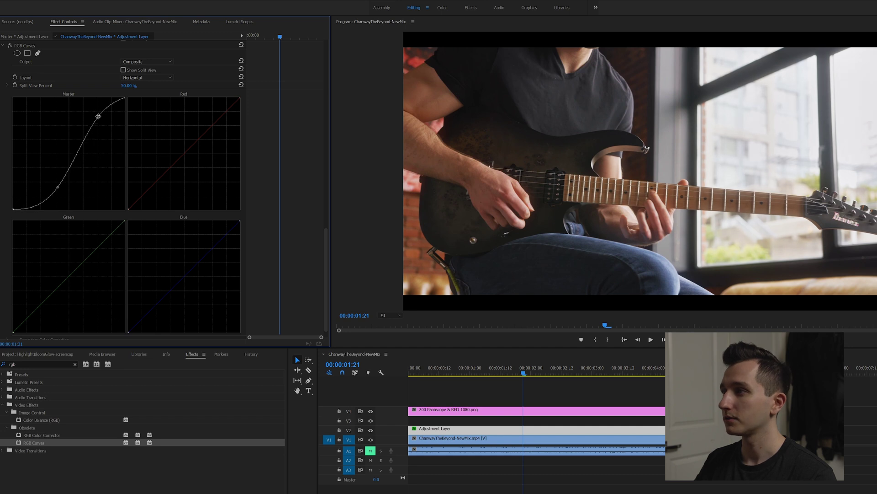
{"action": "left_click_drag", "start_coordinate": [95, 116], "coordinate": [96, 116]}
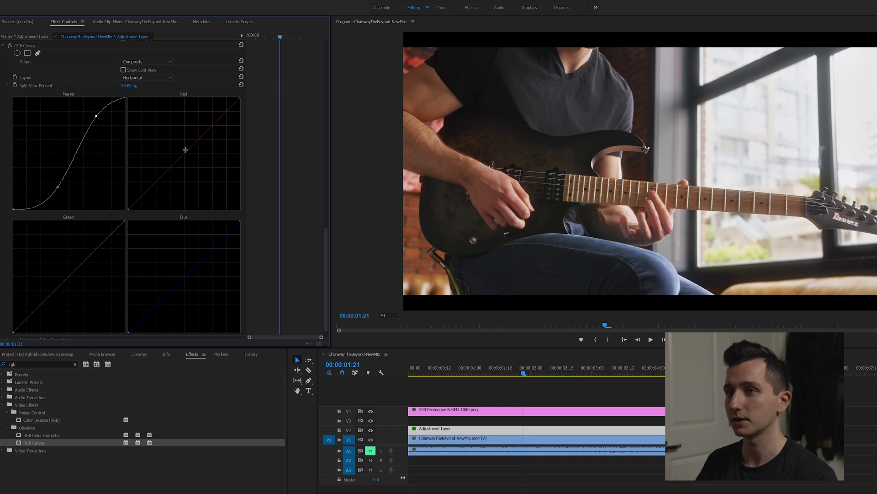
{"action": "scroll", "coordinate": [285, 290], "scroll_direction": "up", "scroll_amount": 1}
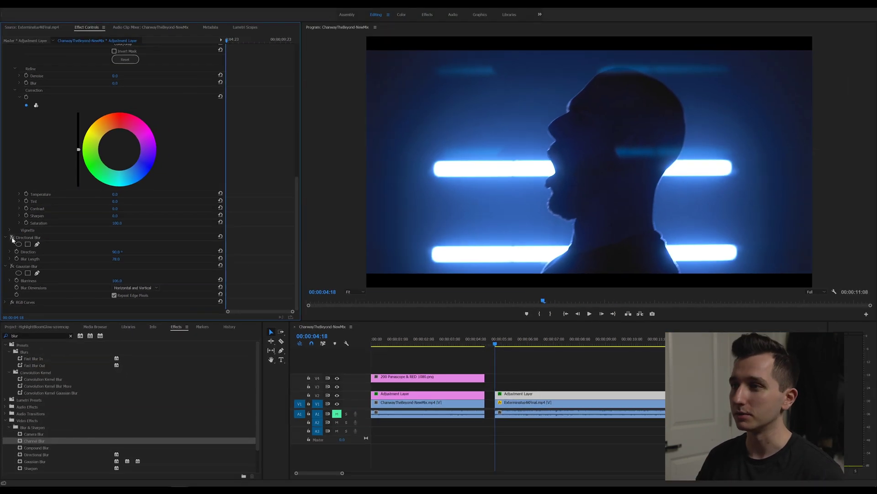
Toggle the Directional Blur effect on the second clip's adjustment layer off and on to compare the glow, leaving it enabled
{"action": "left_click", "coordinate": [12, 238]}
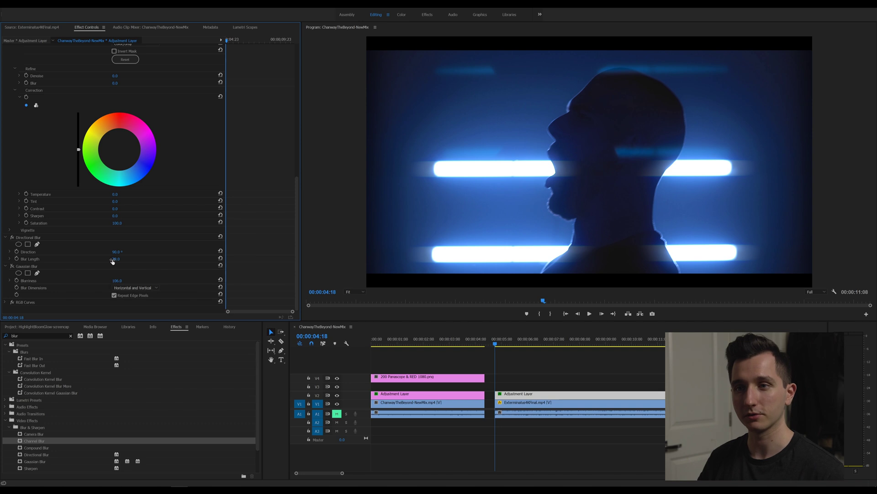
{"action": "left_click", "coordinate": [12, 238]}
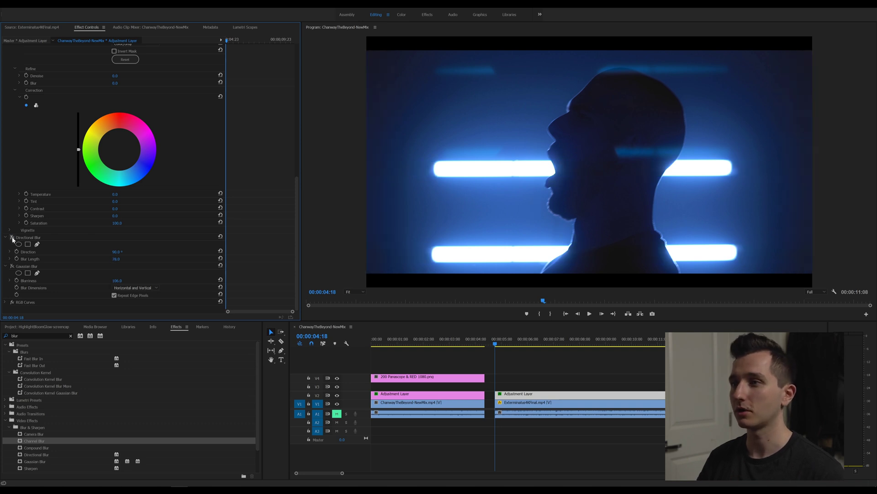
{"action": "left_click", "coordinate": [13, 238]}
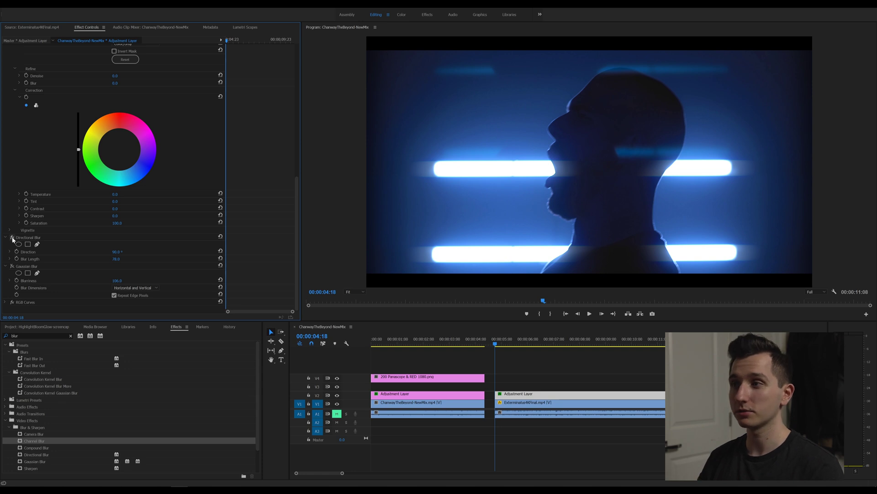
{"action": "left_click", "coordinate": [12, 237]}
{"action": "left_click", "coordinate": [13, 238]}
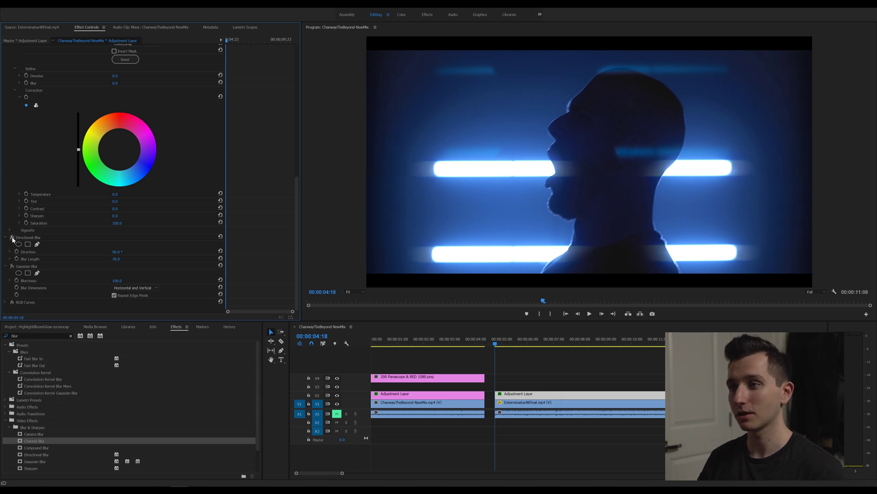
{"action": "left_click", "coordinate": [13, 238]}
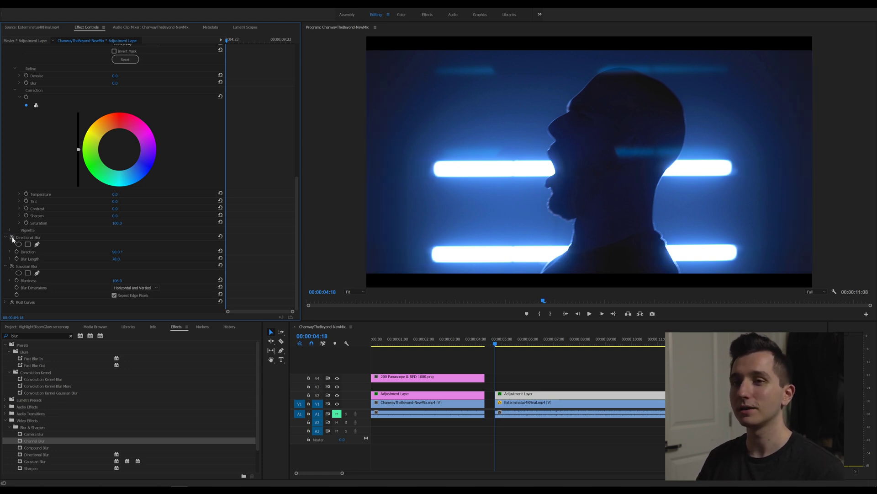
{"action": "left_click", "coordinate": [12, 237]}
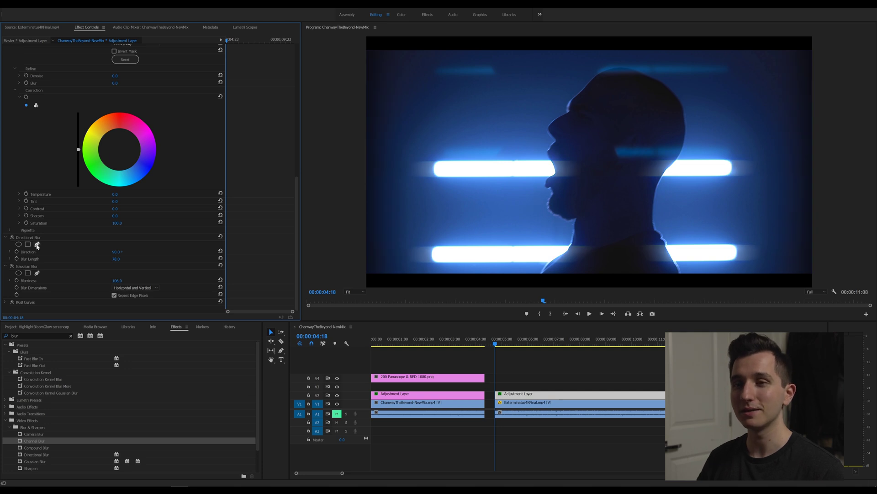